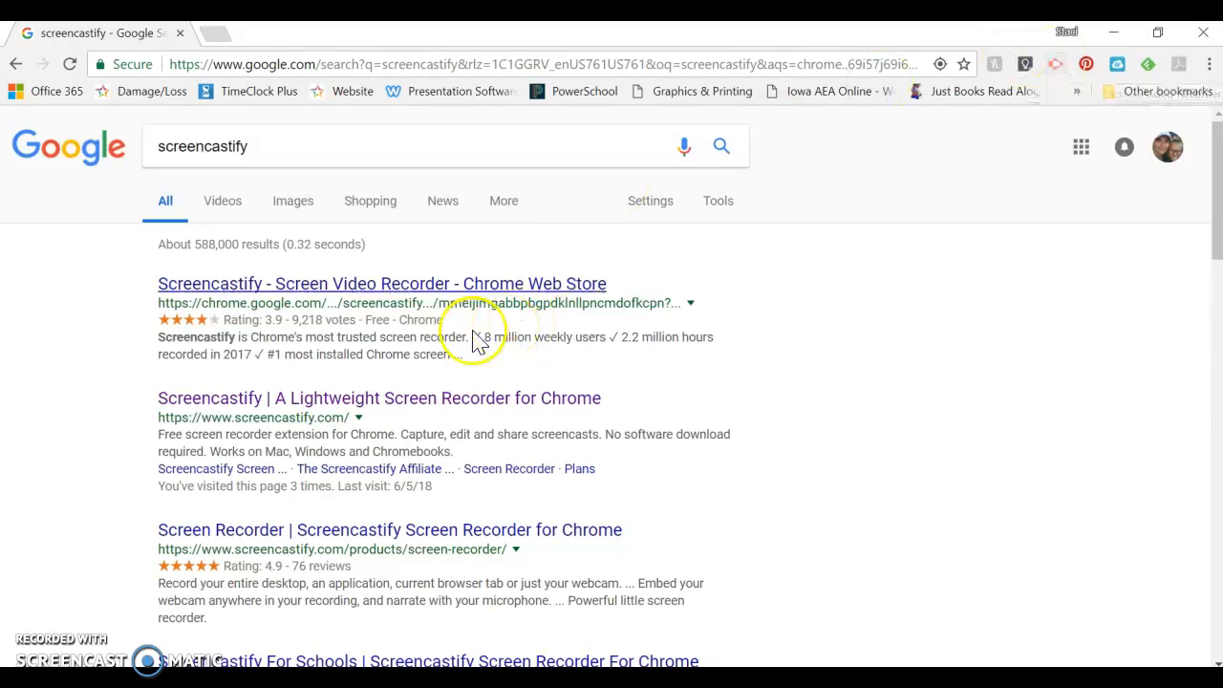
Open the Screencastify website from the search results and try to add its free extension to Chrome
left_click(299, 400)
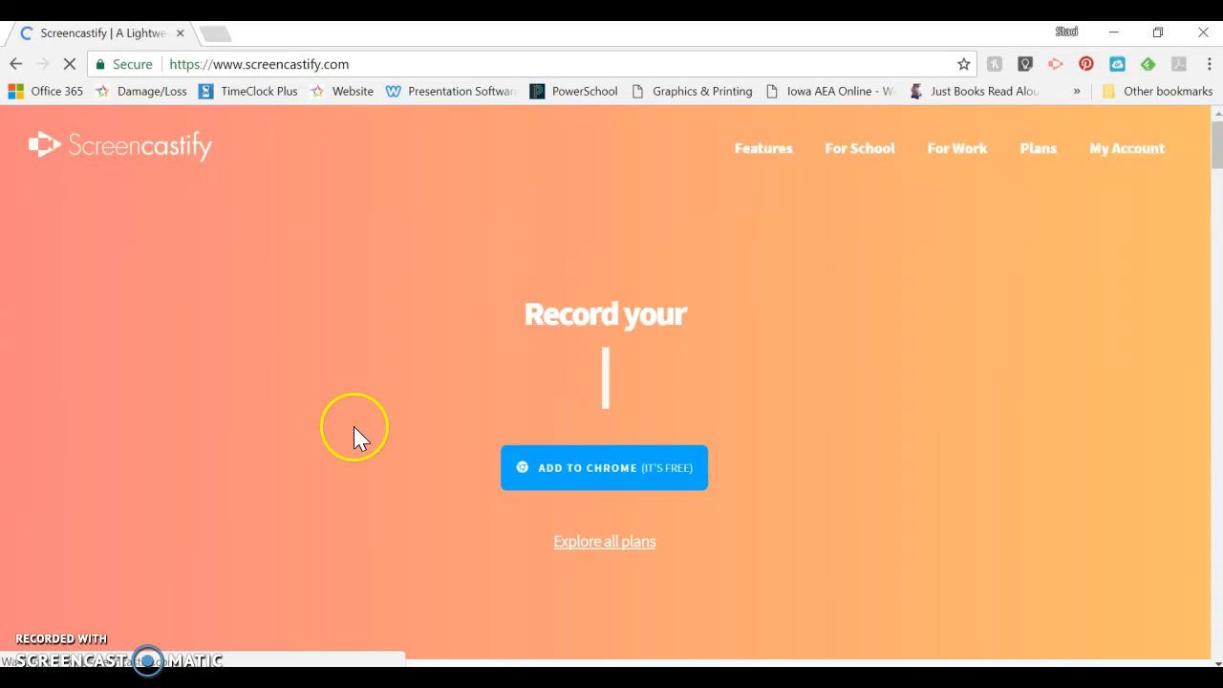
left_click(593, 468)
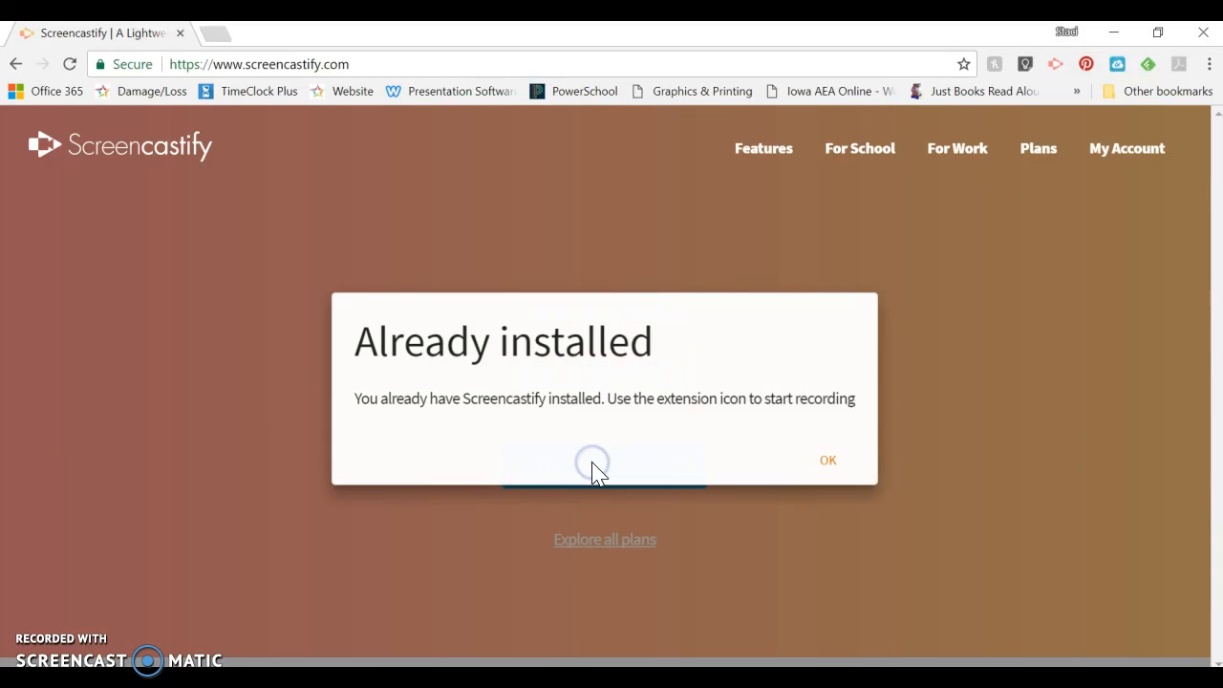
left_click(829, 465)
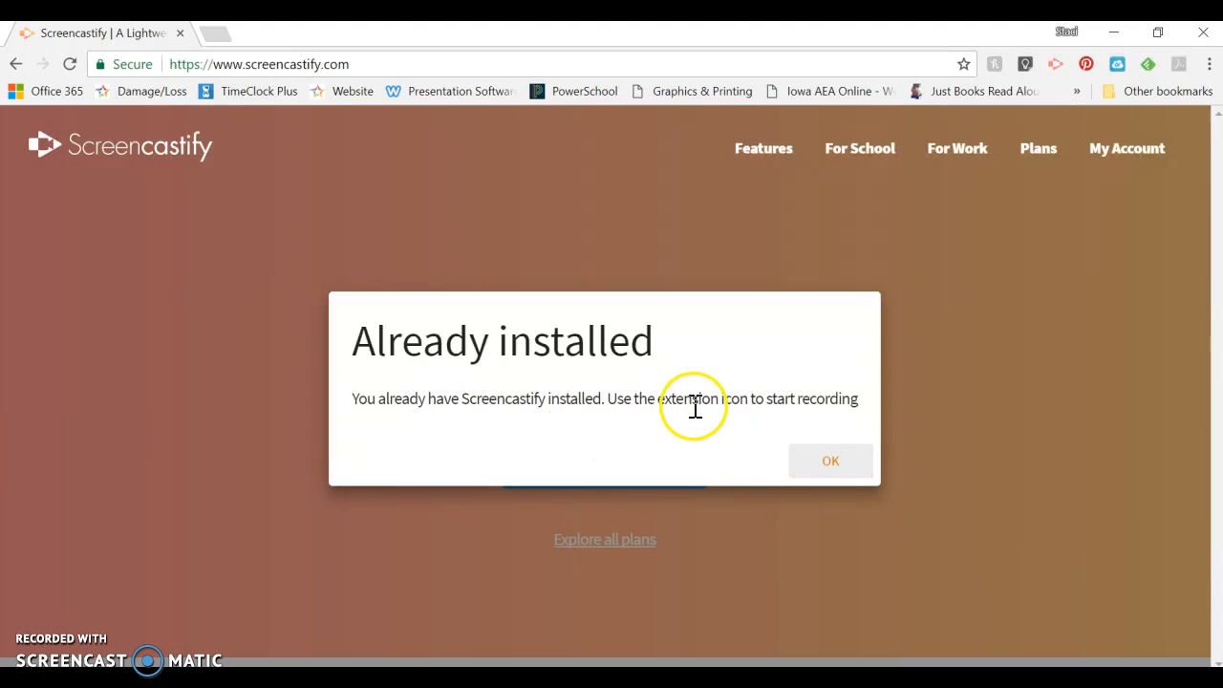
left_click(841, 469)
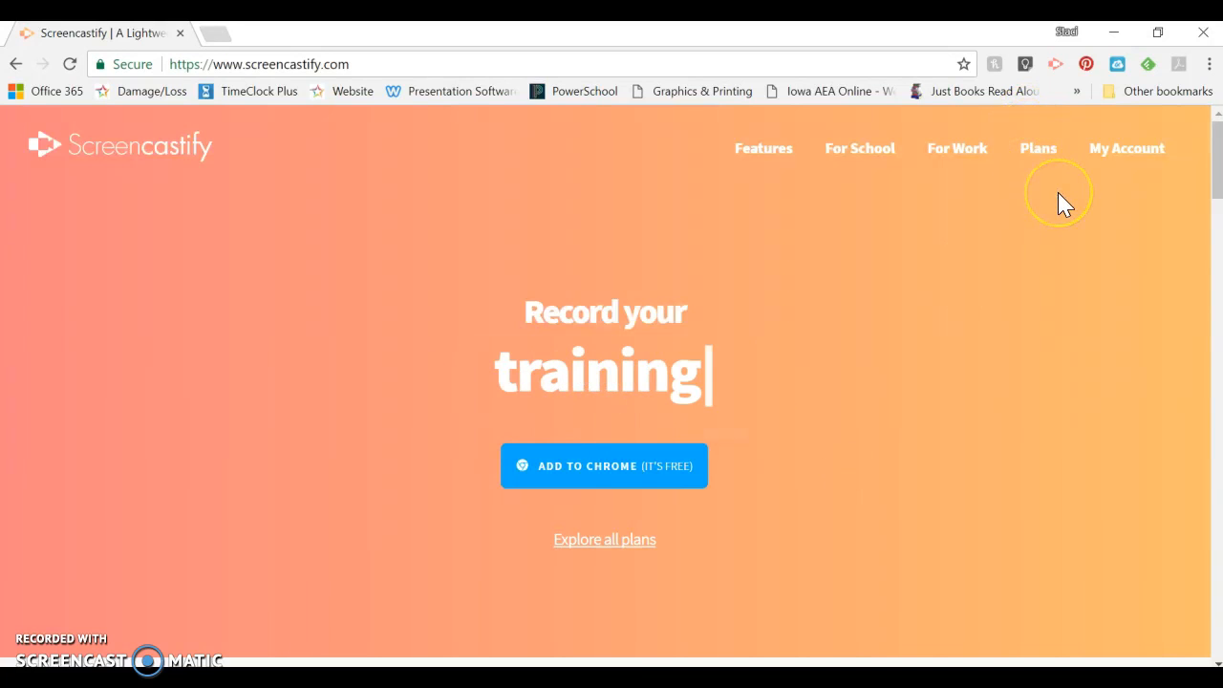
scroll(1058, 192, "down", 1)
scroll(1062, 183, "up", 1)
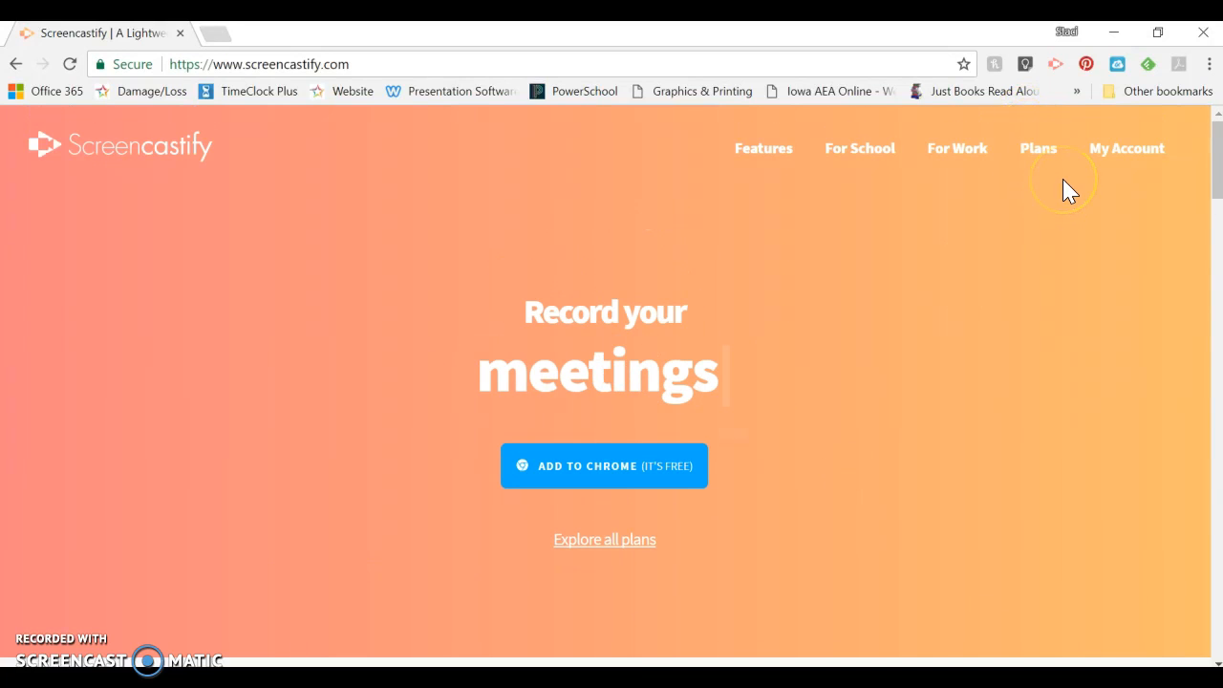
Open the Screencastify extension and look through its recording options and advanced settings
left_click(1057, 67)
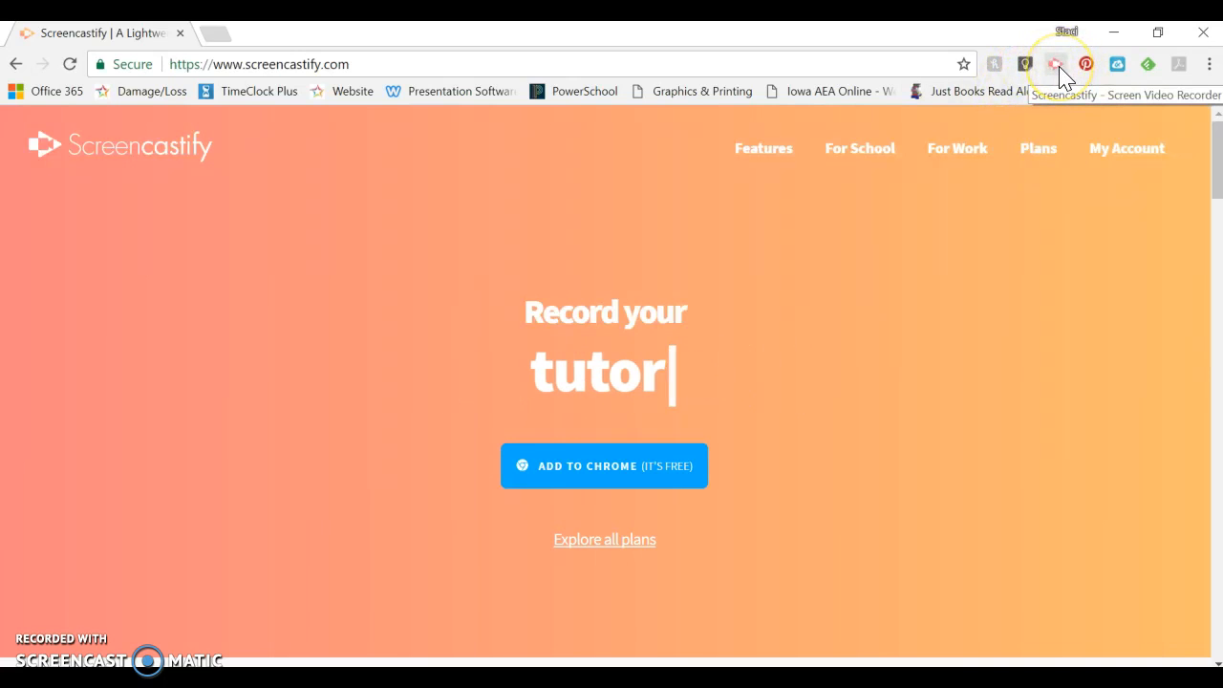
left_click(1058, 66)
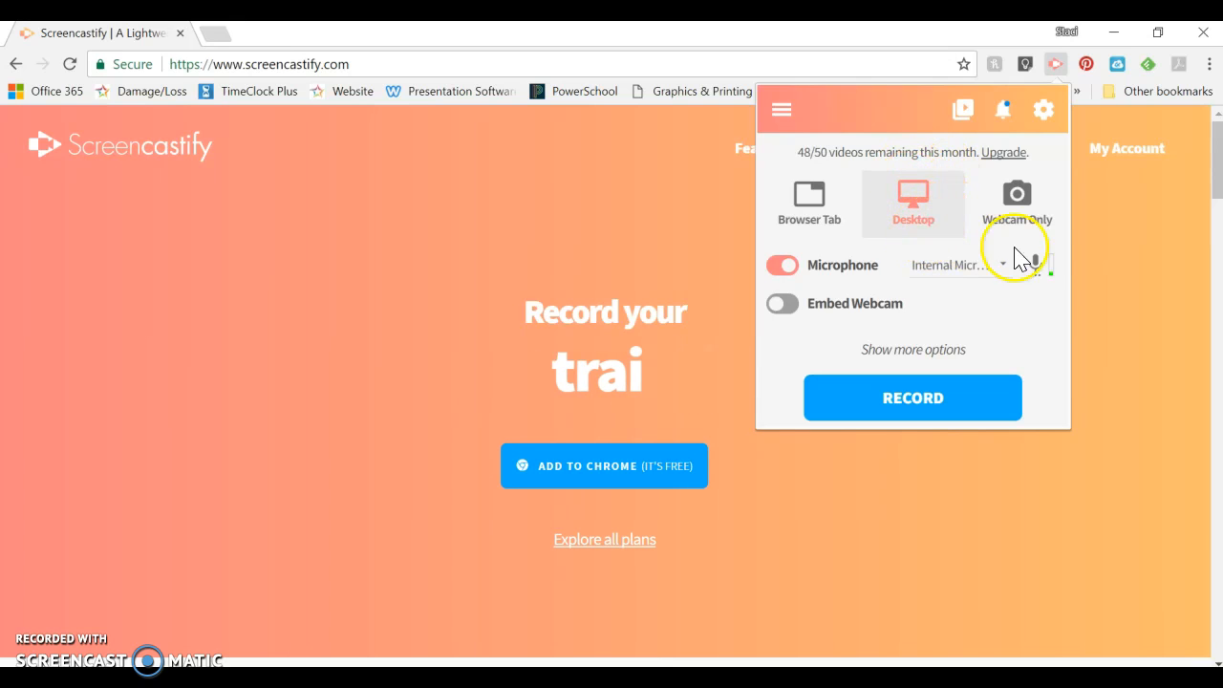
left_click(786, 311)
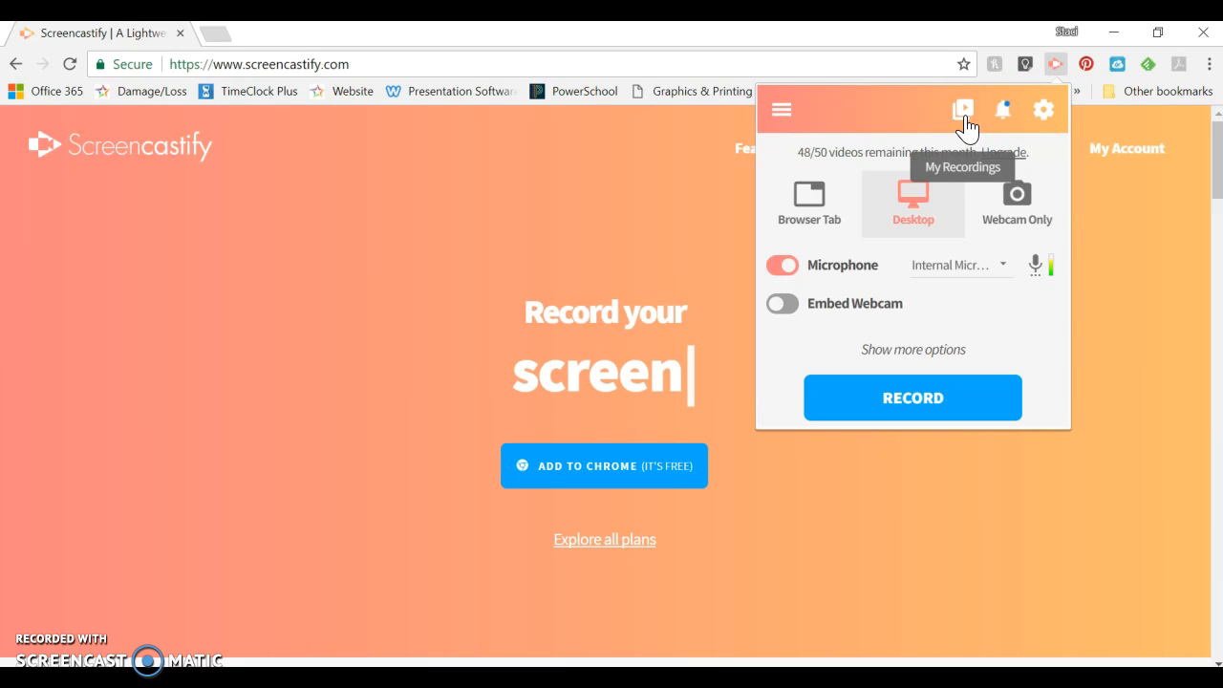
left_click(1041, 126)
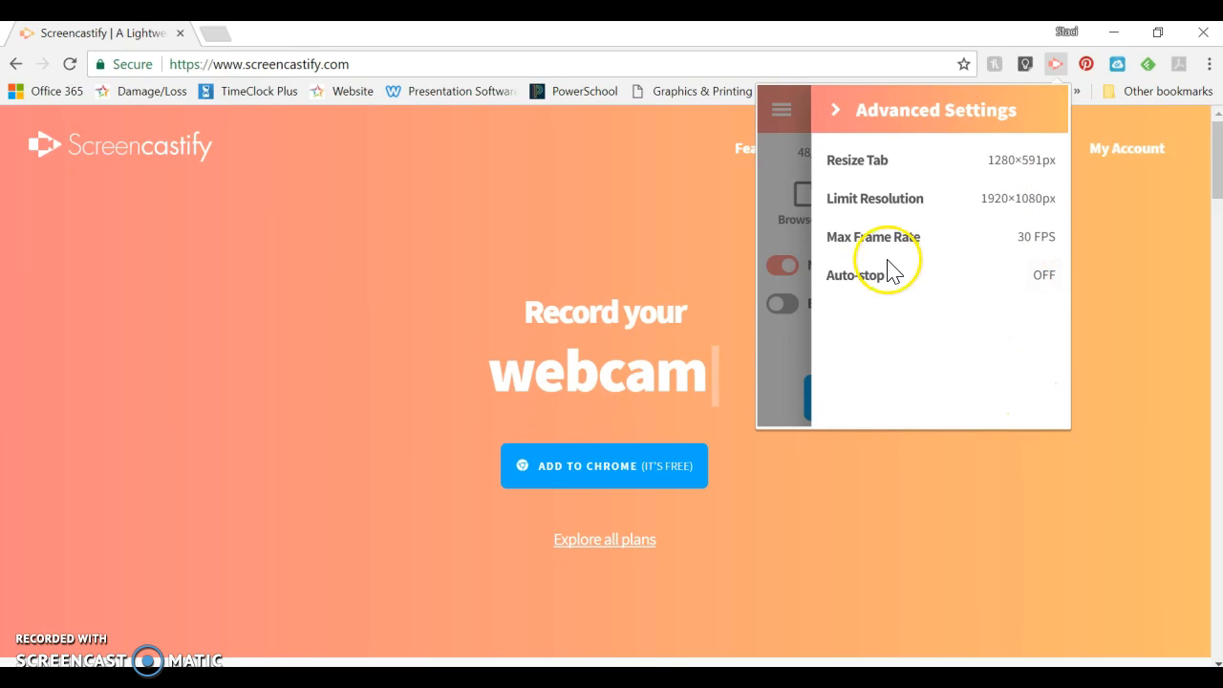
left_click(836, 112)
left_click(850, 252)
Start a desktop recording that shares the entire screen with audio, and dismiss the Pinterest notification
left_click(963, 401)
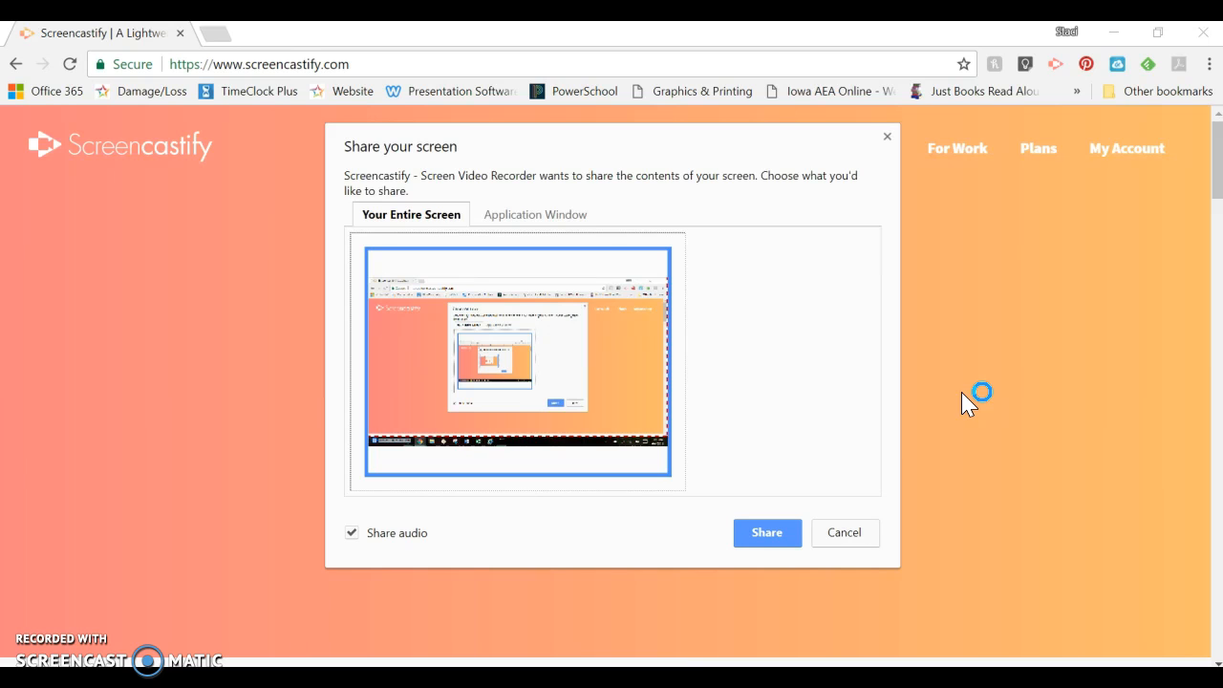
left_click(554, 215)
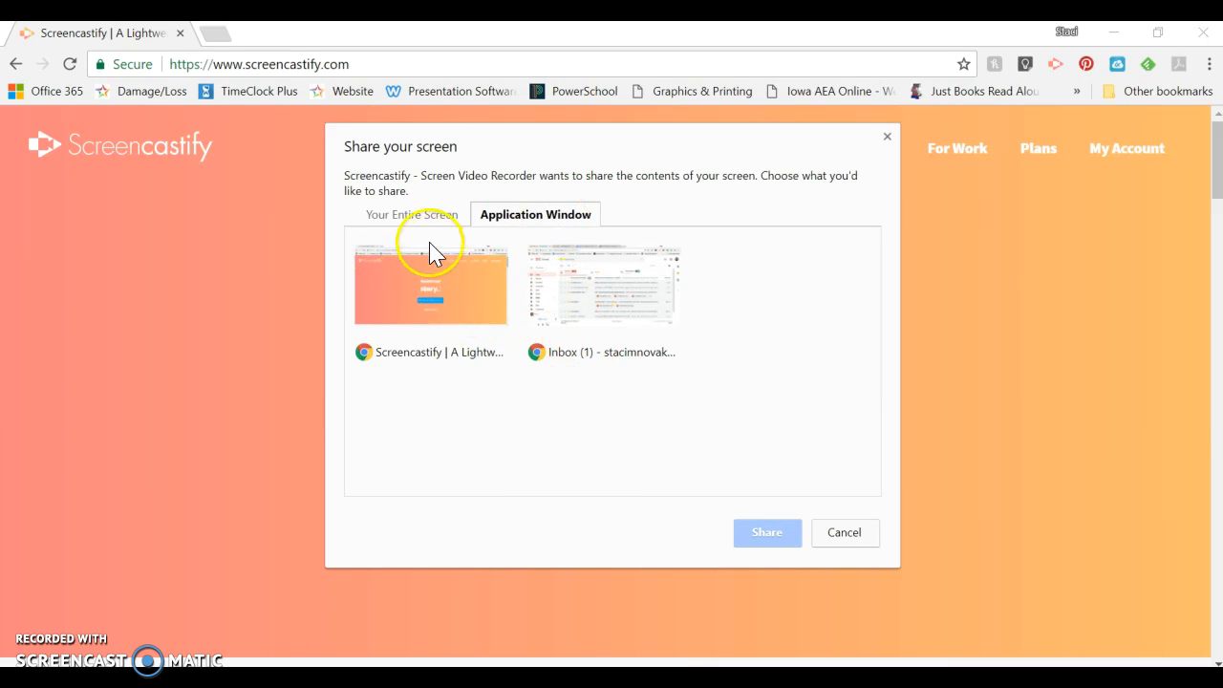
left_click(411, 215)
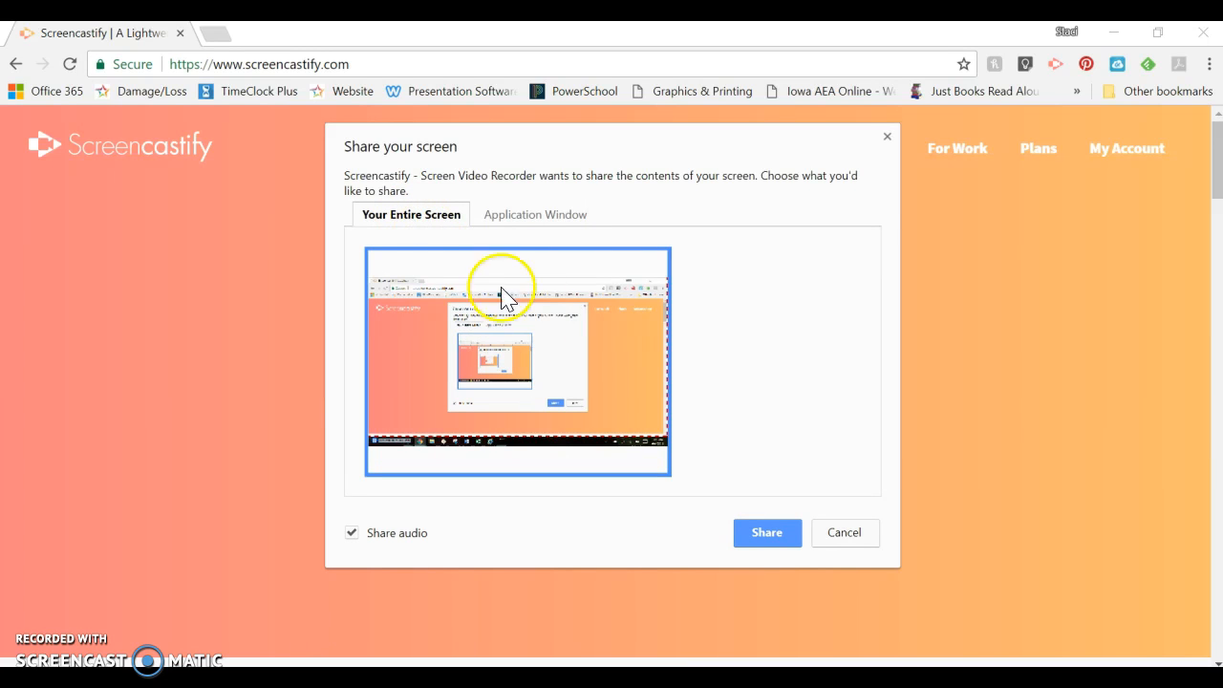
left_click(767, 534)
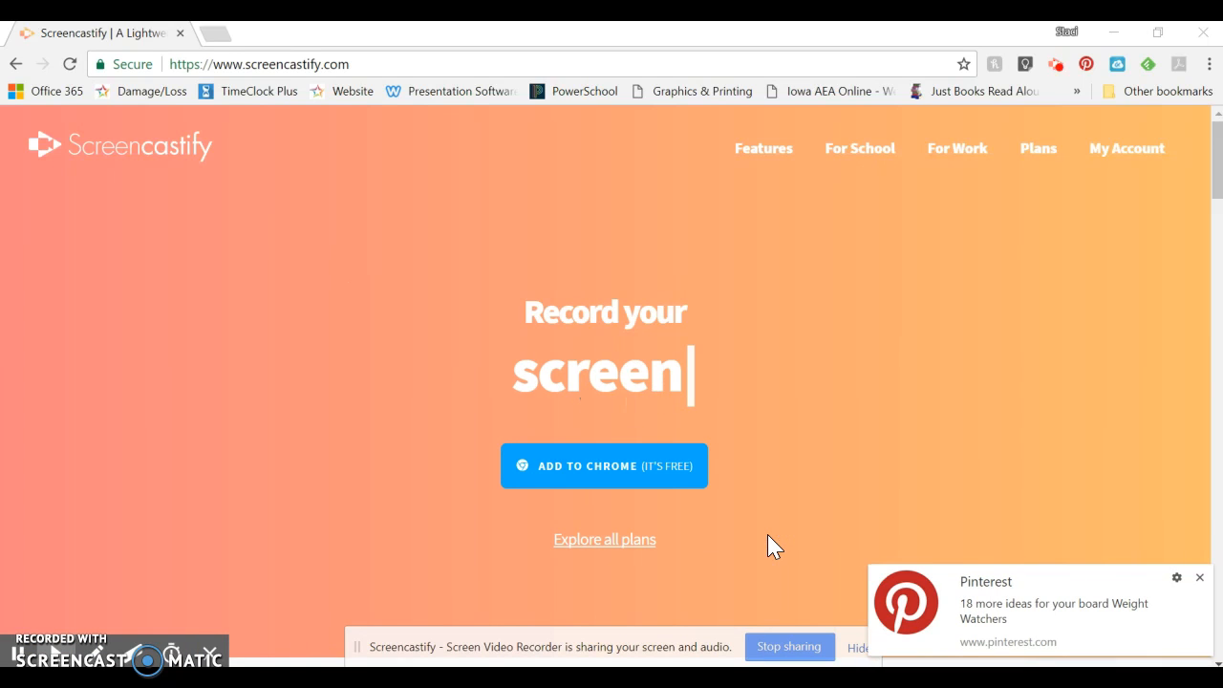
left_click(1201, 577)
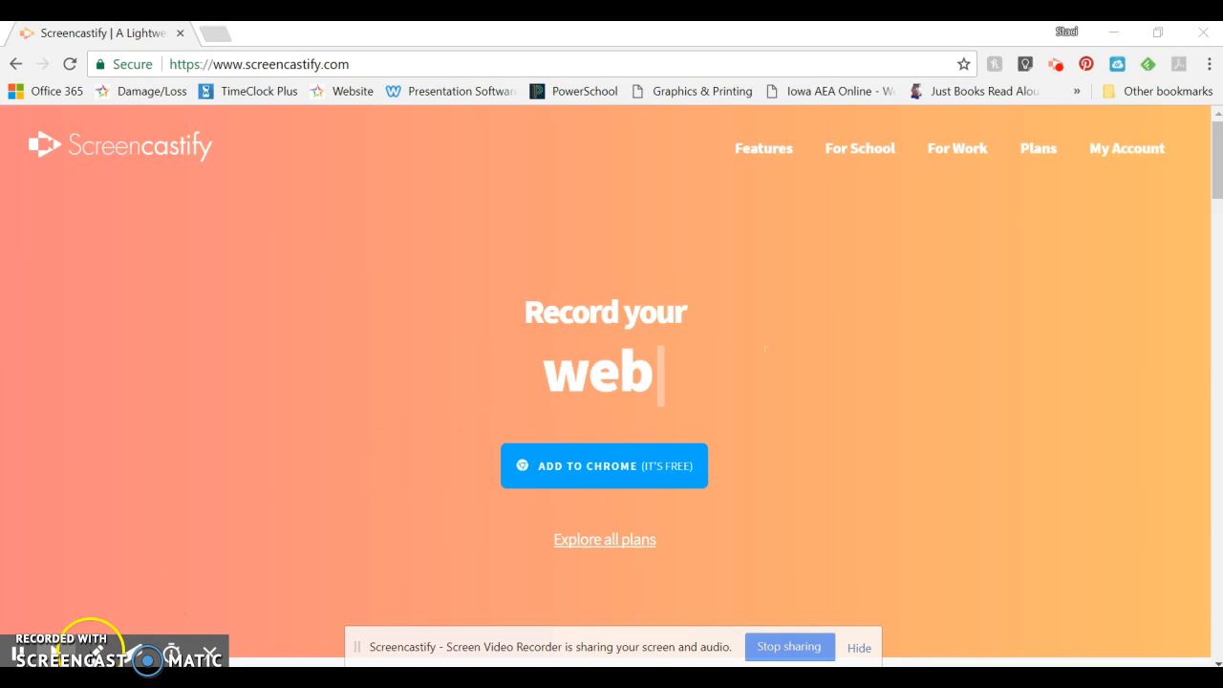
Turn the recording's cursor spotlight on and back off, and try the click-highlight option
mouse_move(92, 612)
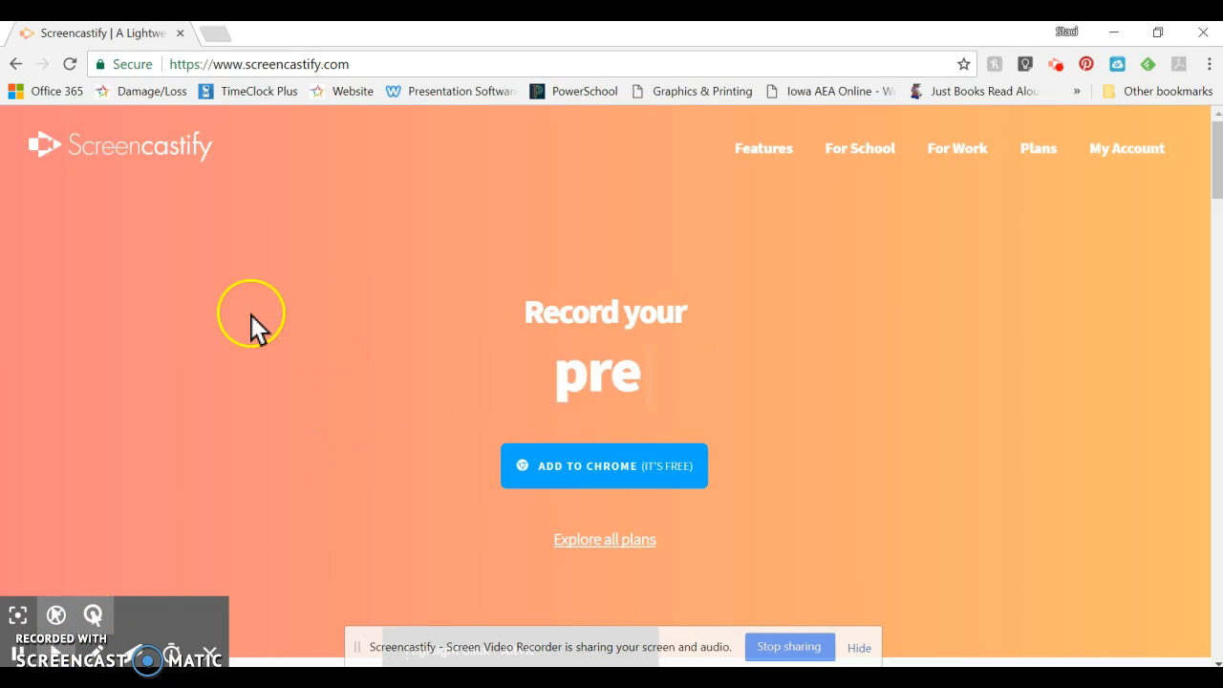
left_click(17, 615)
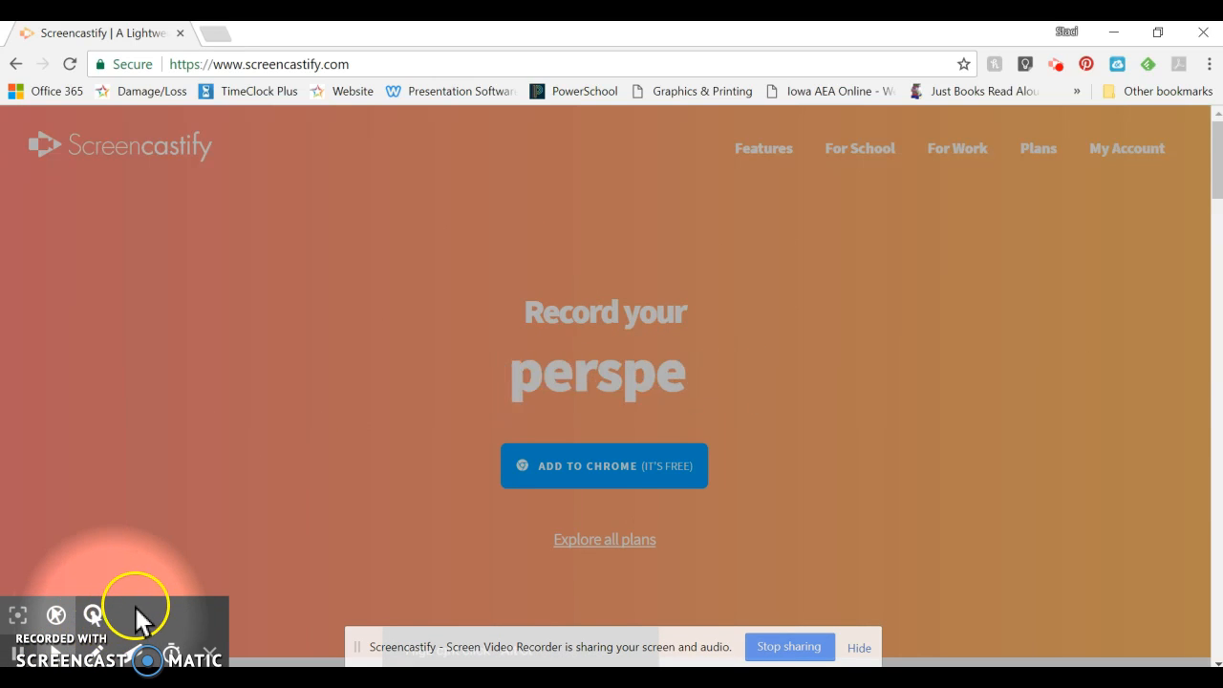
left_click(92, 615)
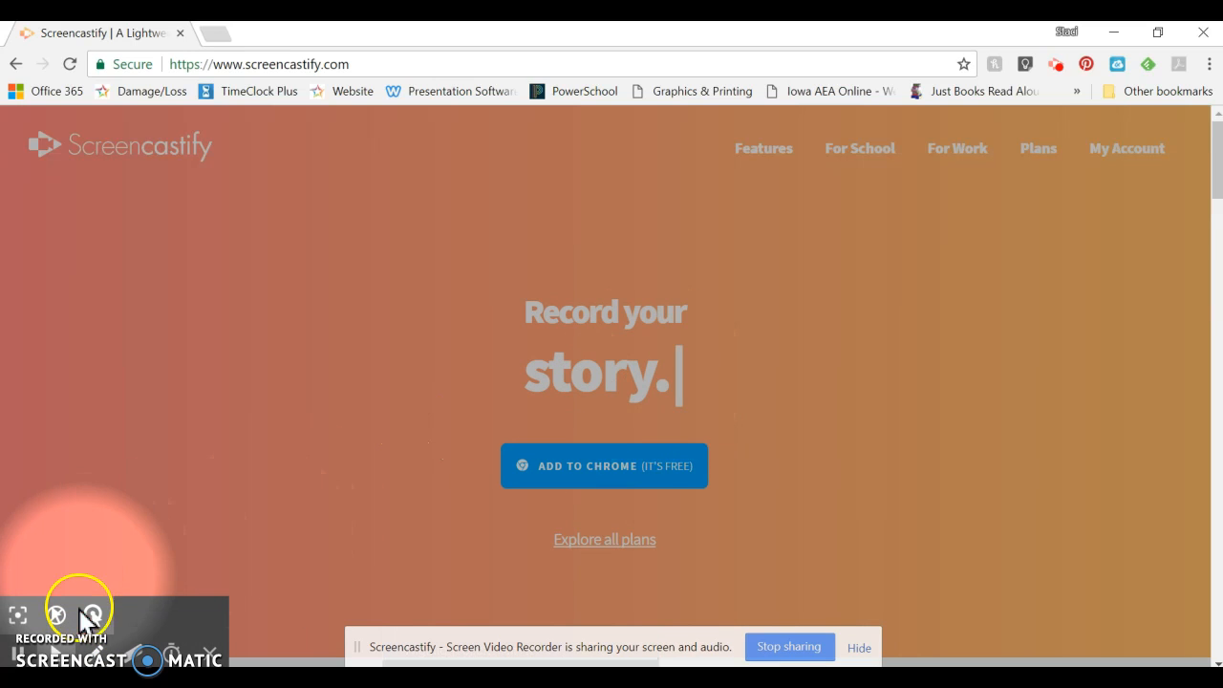
left_click(19, 615)
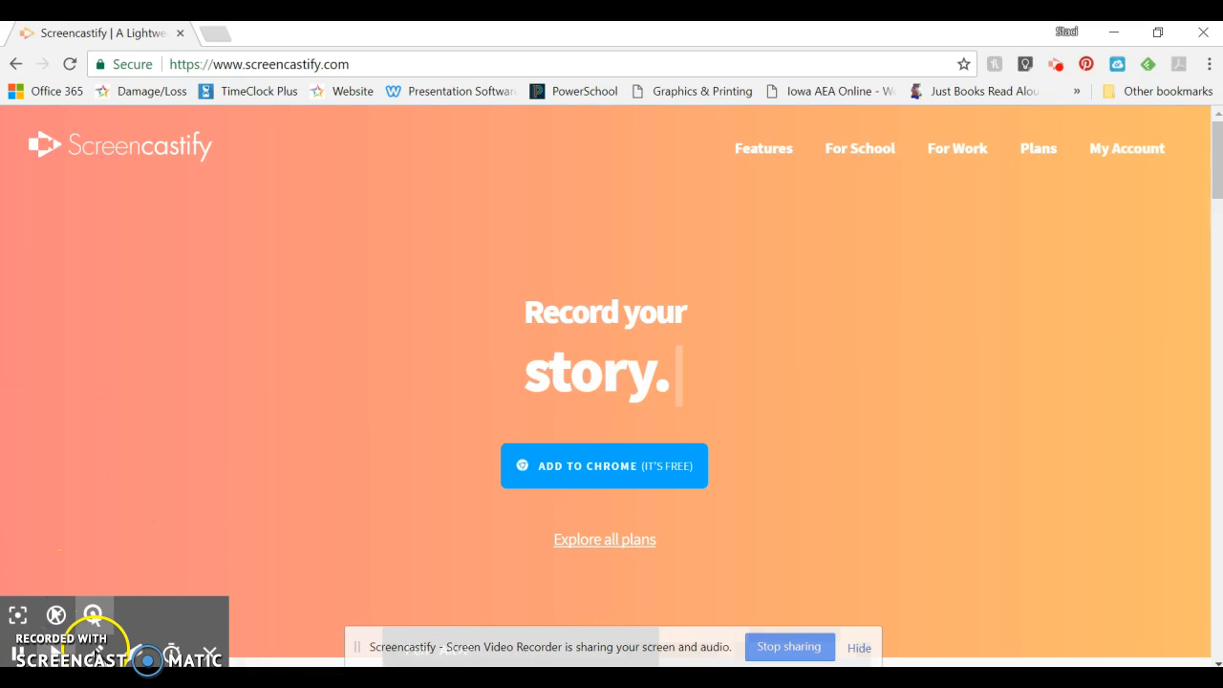
left_click(92, 617)
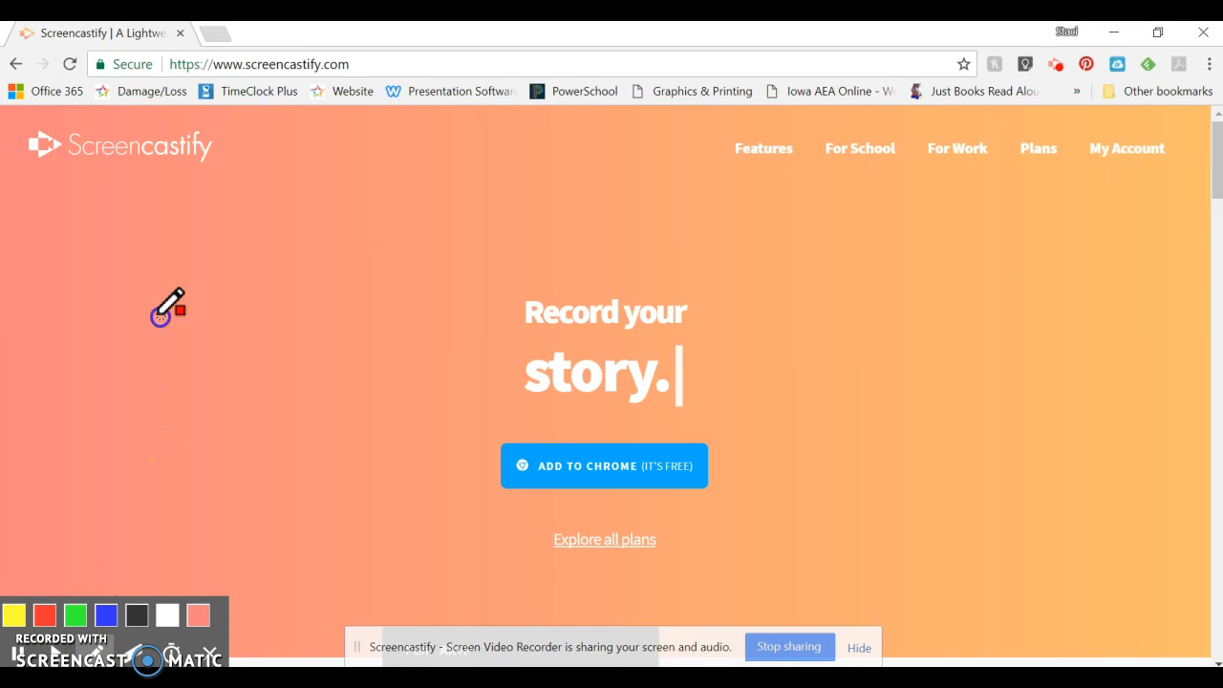
Handwrite "Hi" in red beside the page headline with the pen tool, and erase it with the eraser
left_click_drag(160, 317, 163, 431)
left_click_drag(151, 387, 195, 383)
left_click_drag(188, 304, 225, 430)
left_click_drag(220, 377, 241, 405)
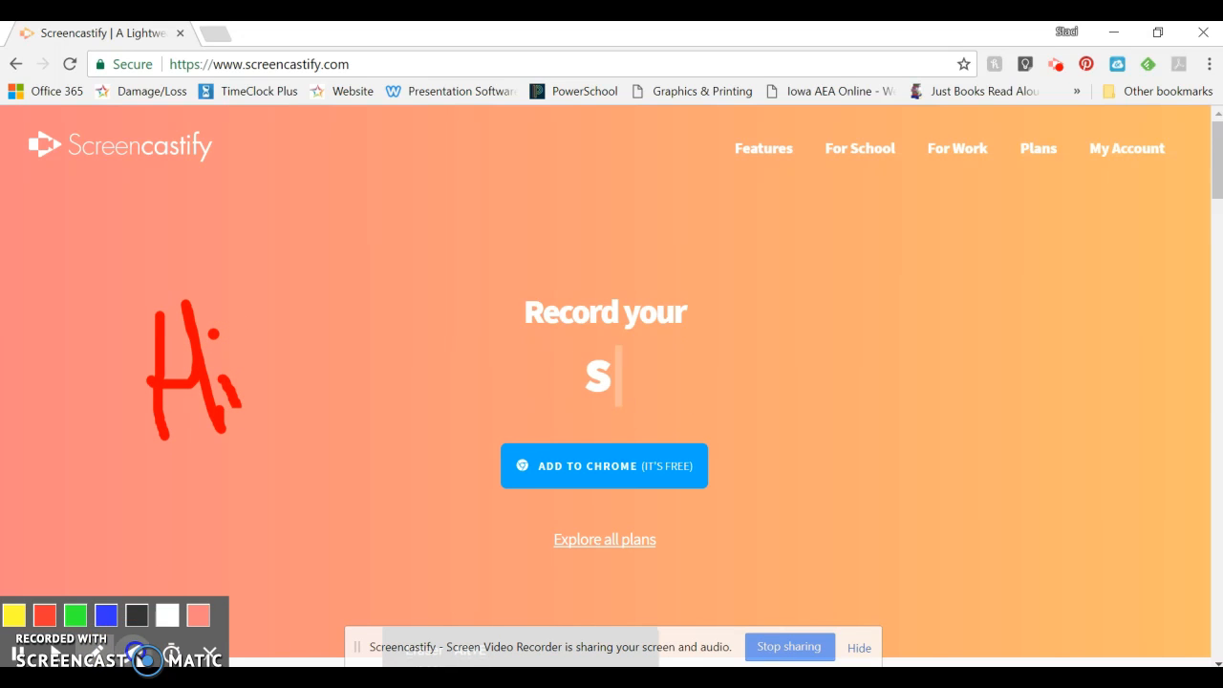
left_click(131, 655)
mouse_move(236, 329)
left_mouse_down()
mouse_move(187, 297)
mouse_move(159, 341)
mouse_move(221, 385)
mouse_move(188, 405)
mouse_move(202, 377)
mouse_move(267, 331)
mouse_move(272, 309)
mouse_move(170, 367)
mouse_move(206, 424)
mouse_move(158, 449)
mouse_move(237, 447)
left_mouse_up()
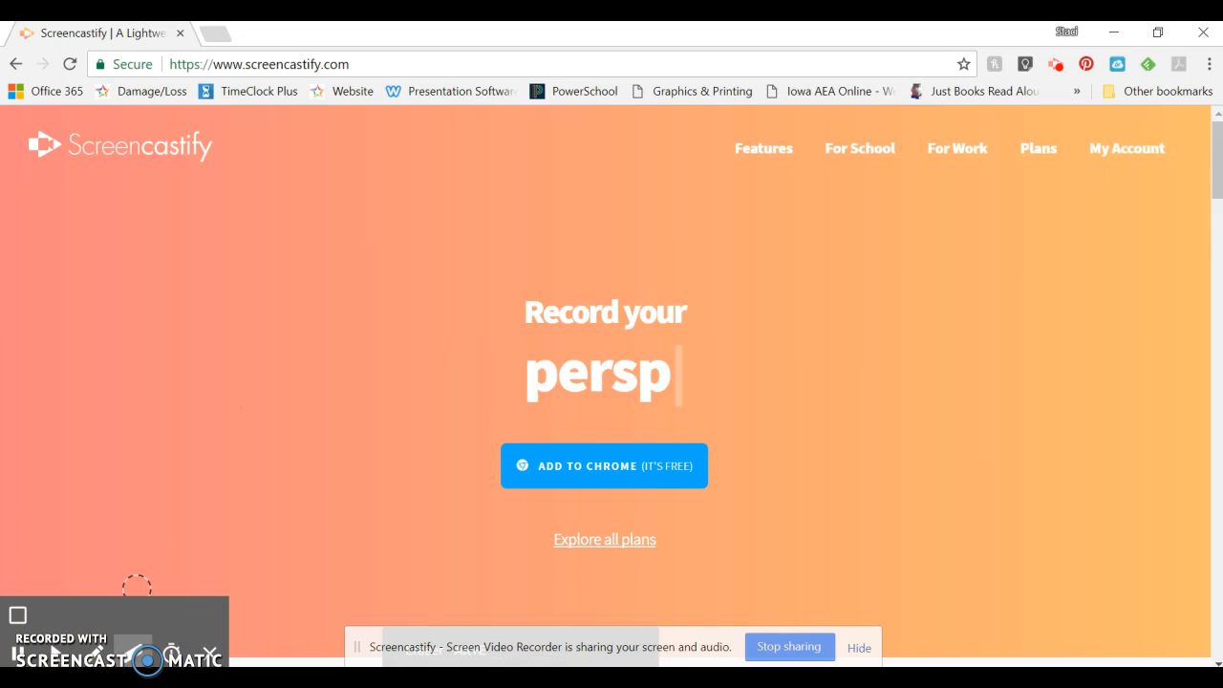
Close the annotation toolbar and stop the screen recording
left_click(213, 654)
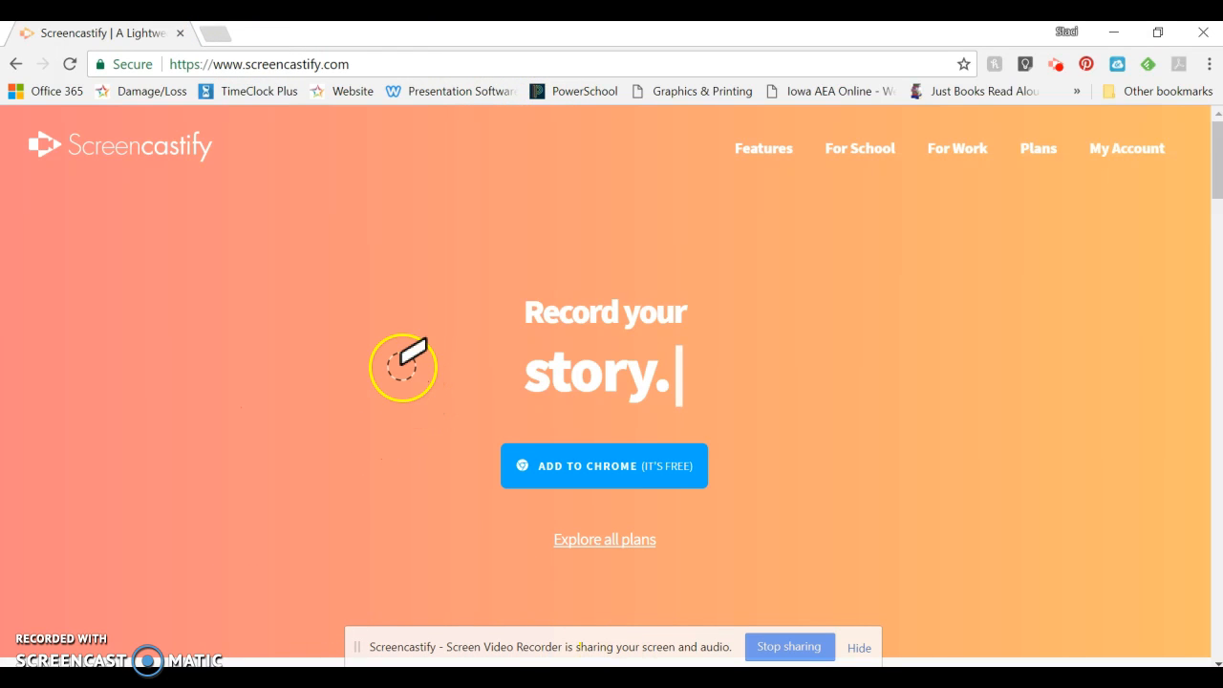
left_click(791, 647)
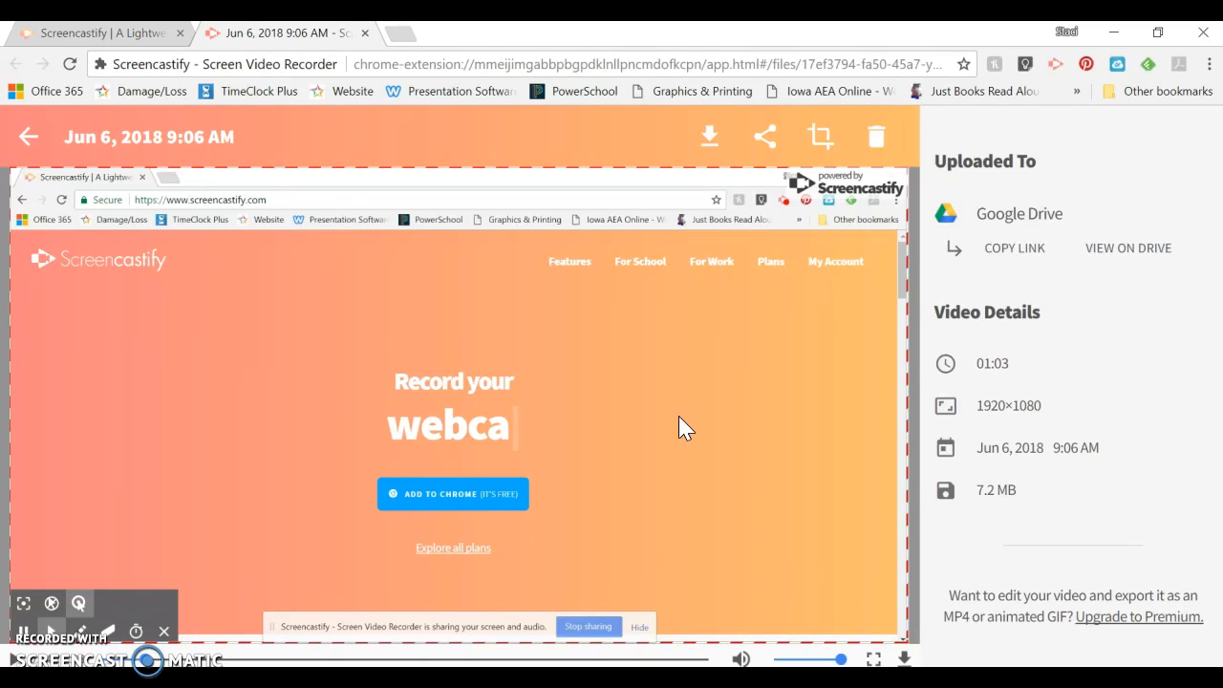
left_click(765, 134)
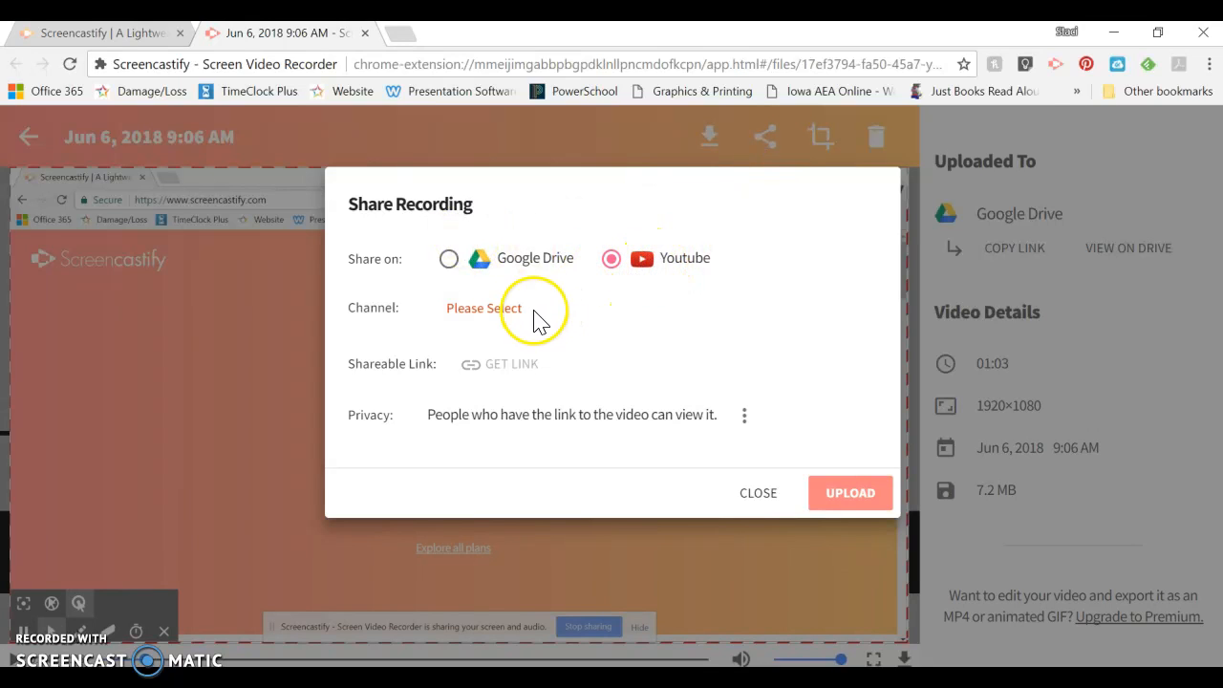
left_click(484, 312)
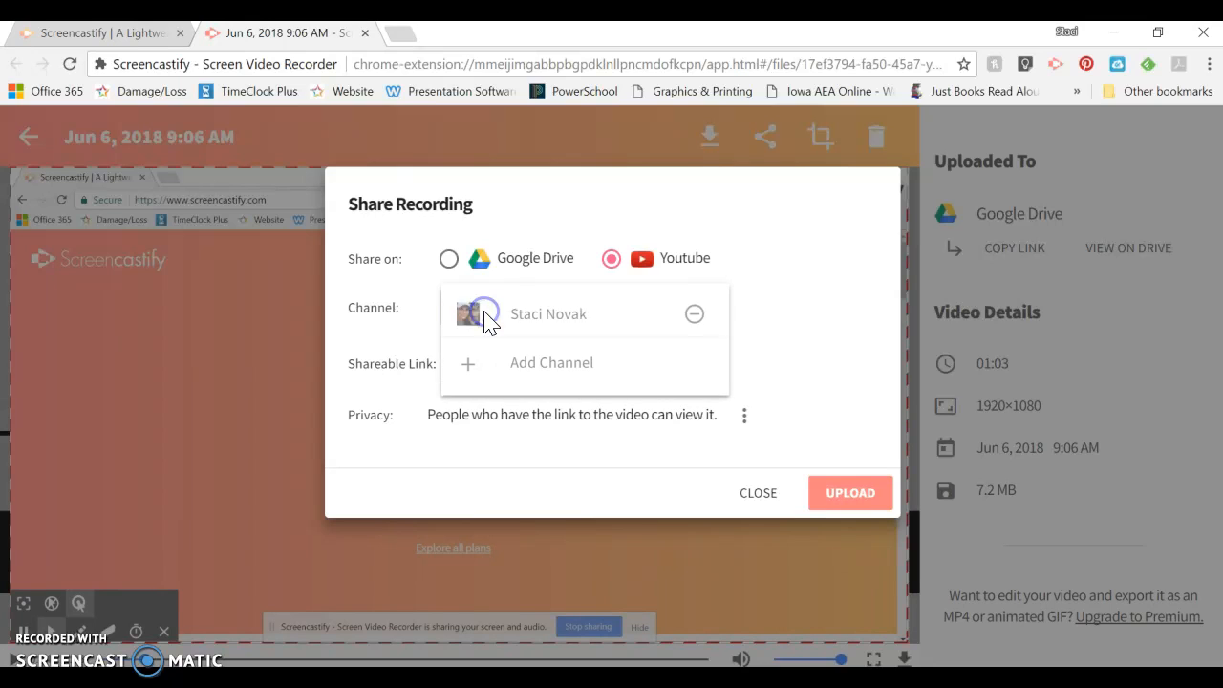
left_click(589, 361)
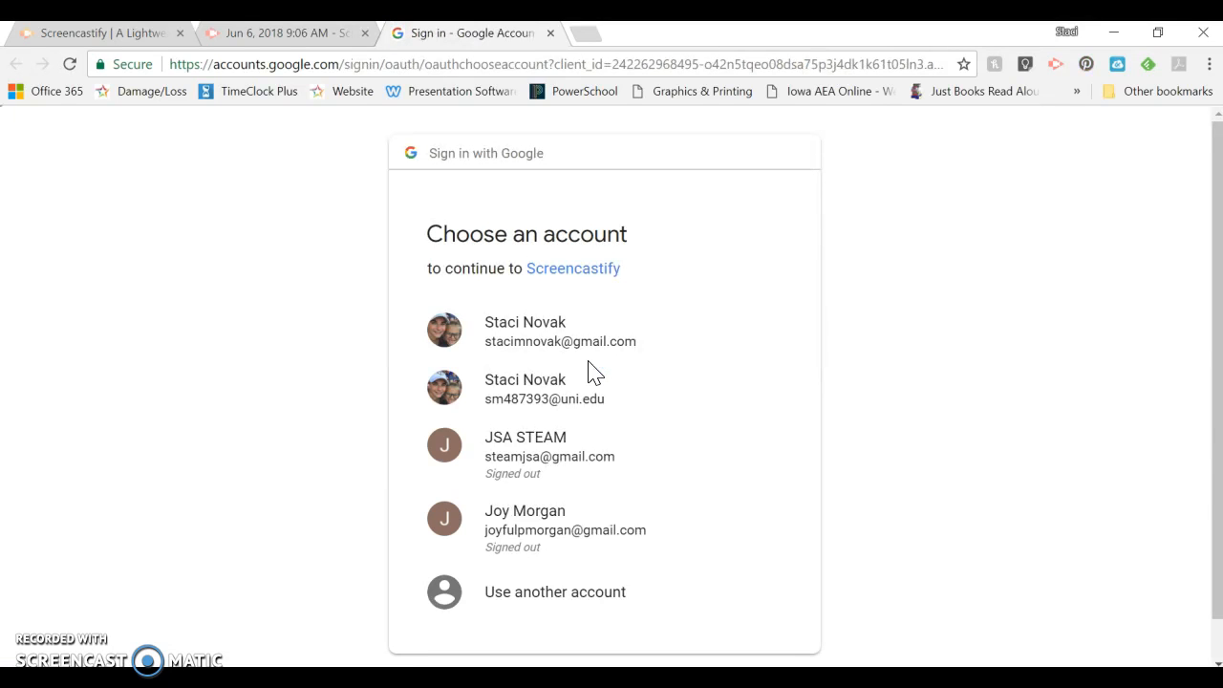
left_click(551, 33)
left_click(482, 315)
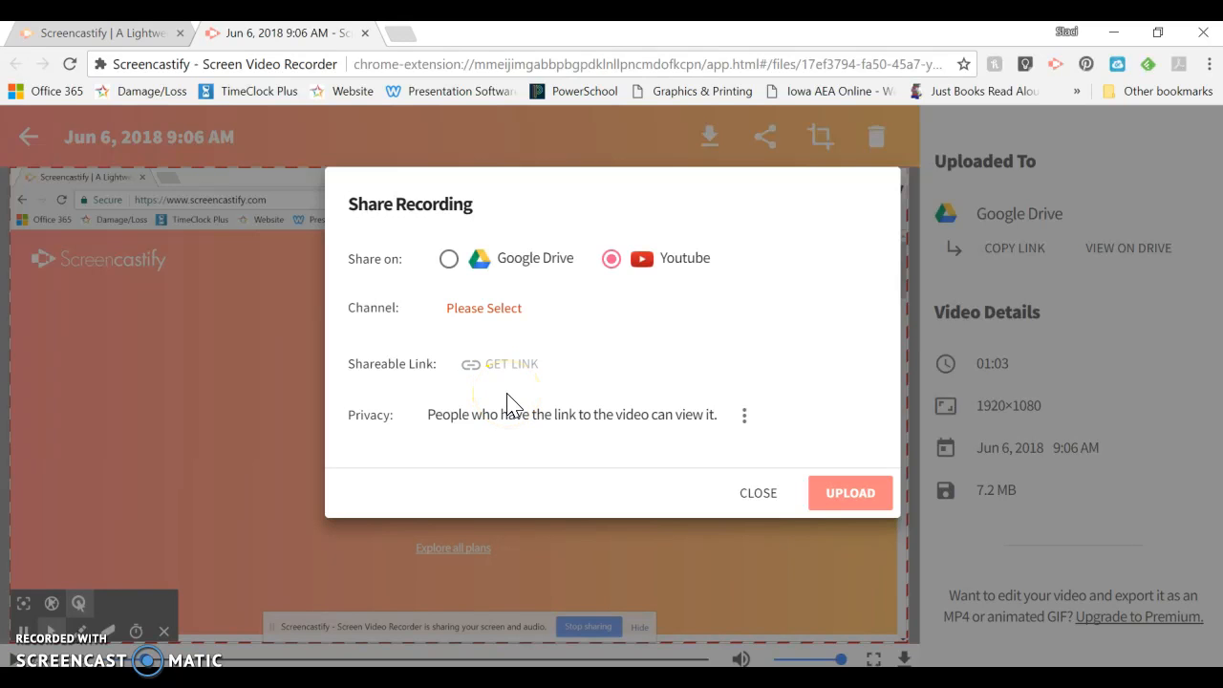
left_click(751, 494)
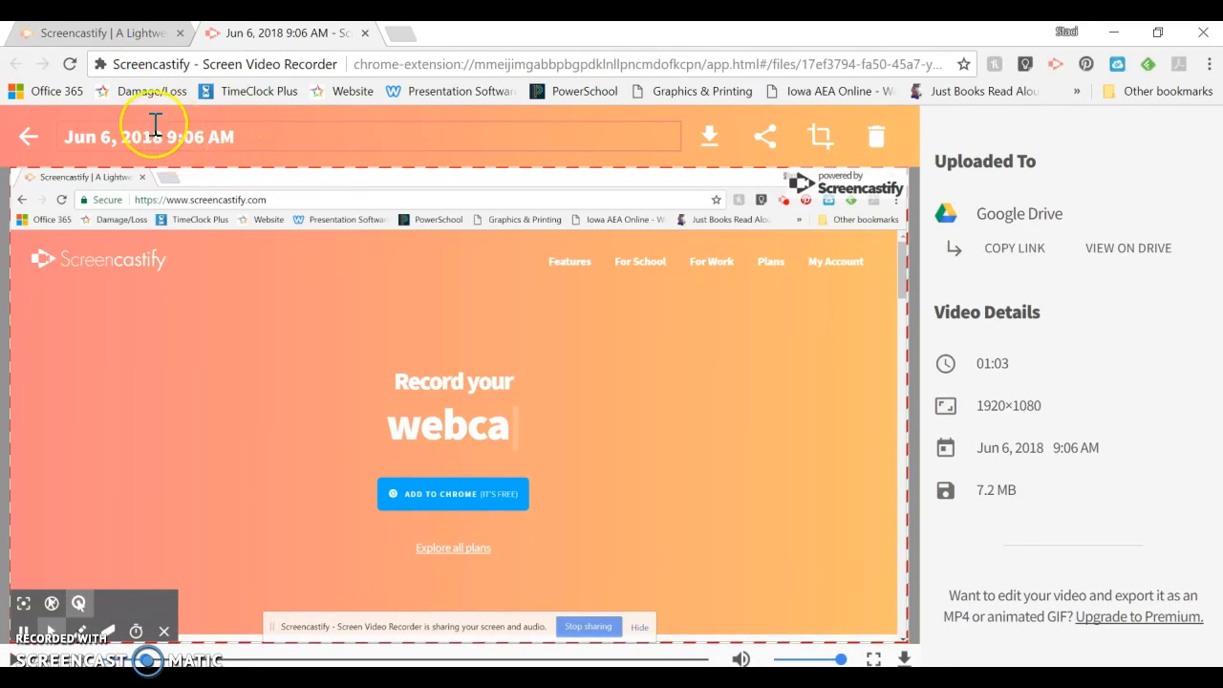
Rename the recording as "How to Screencast"
left_click(72, 131)
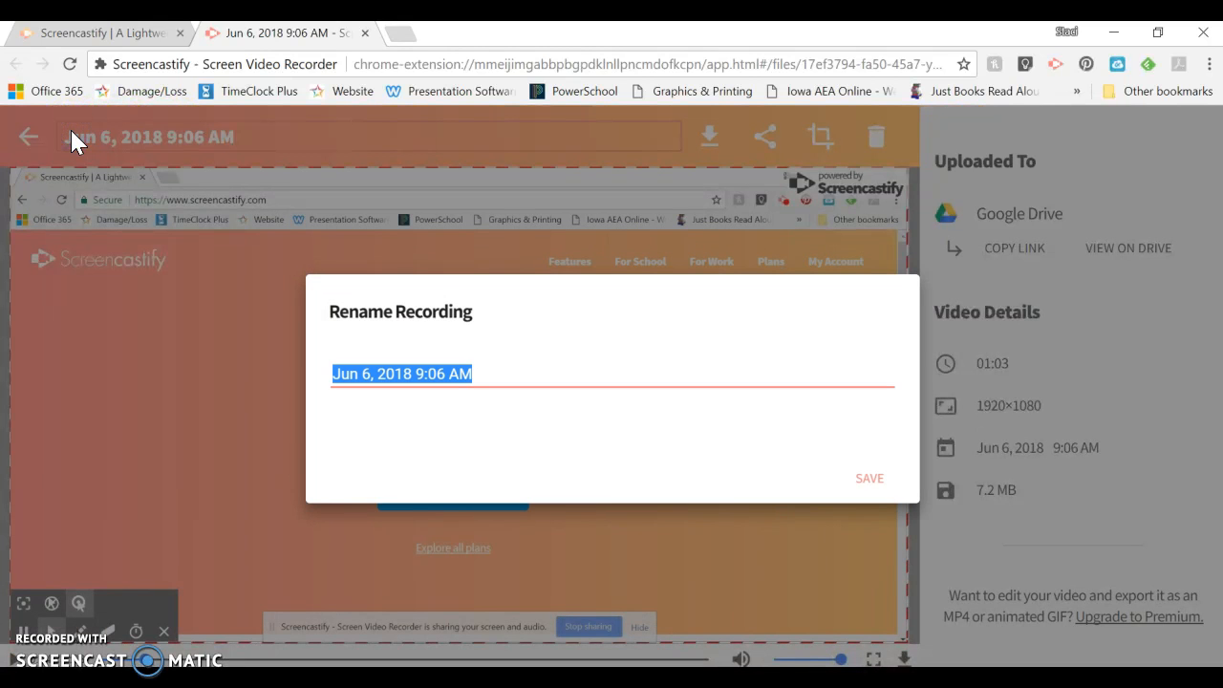
type("How to Screencas")
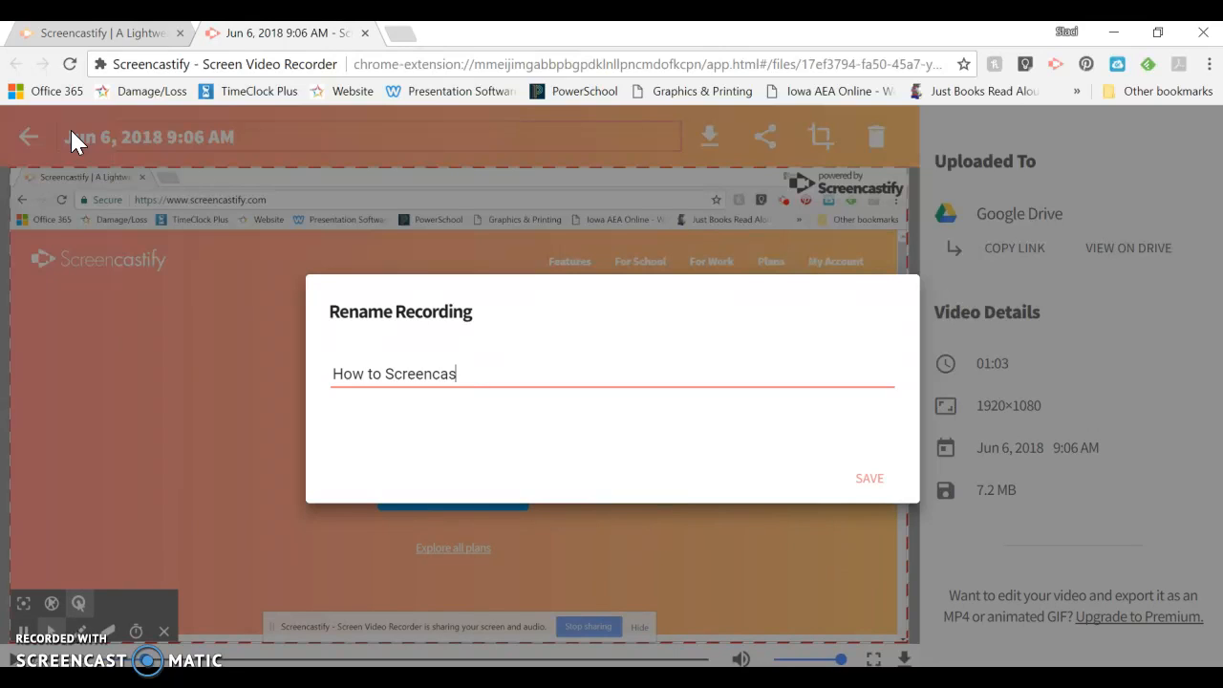
type("t")
left_click(865, 478)
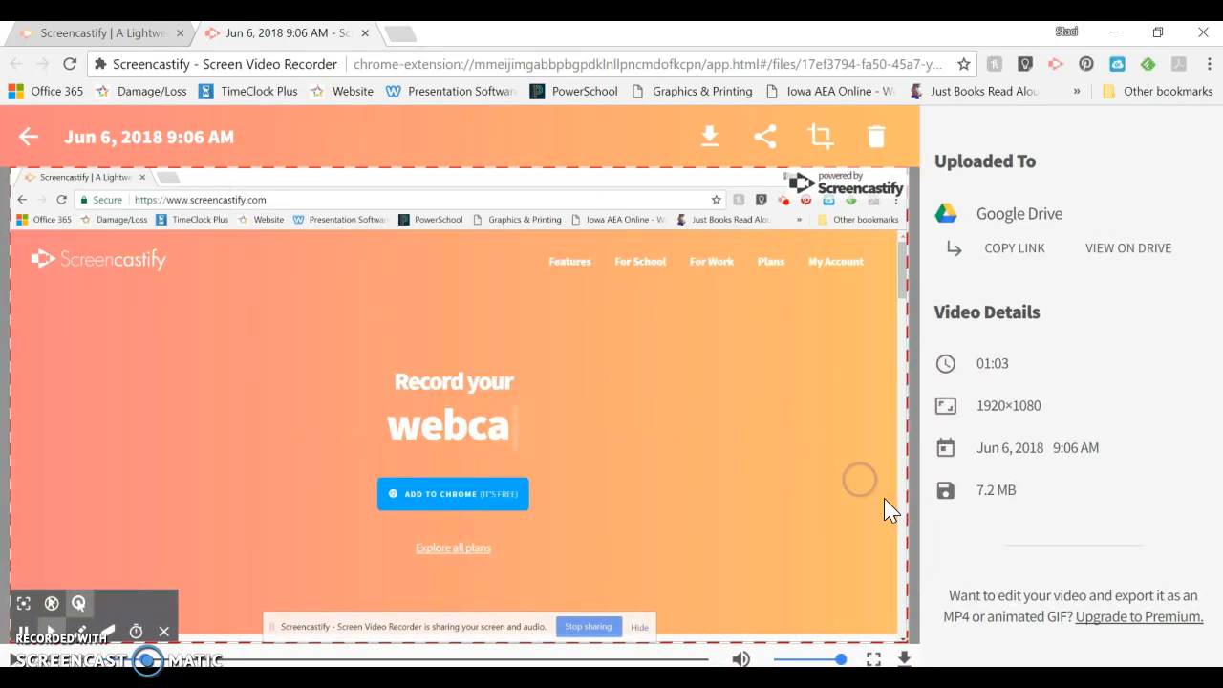
Share the recording on YouTube through the existing personal channel, generate its shareable link and copy it
left_click(773, 141)
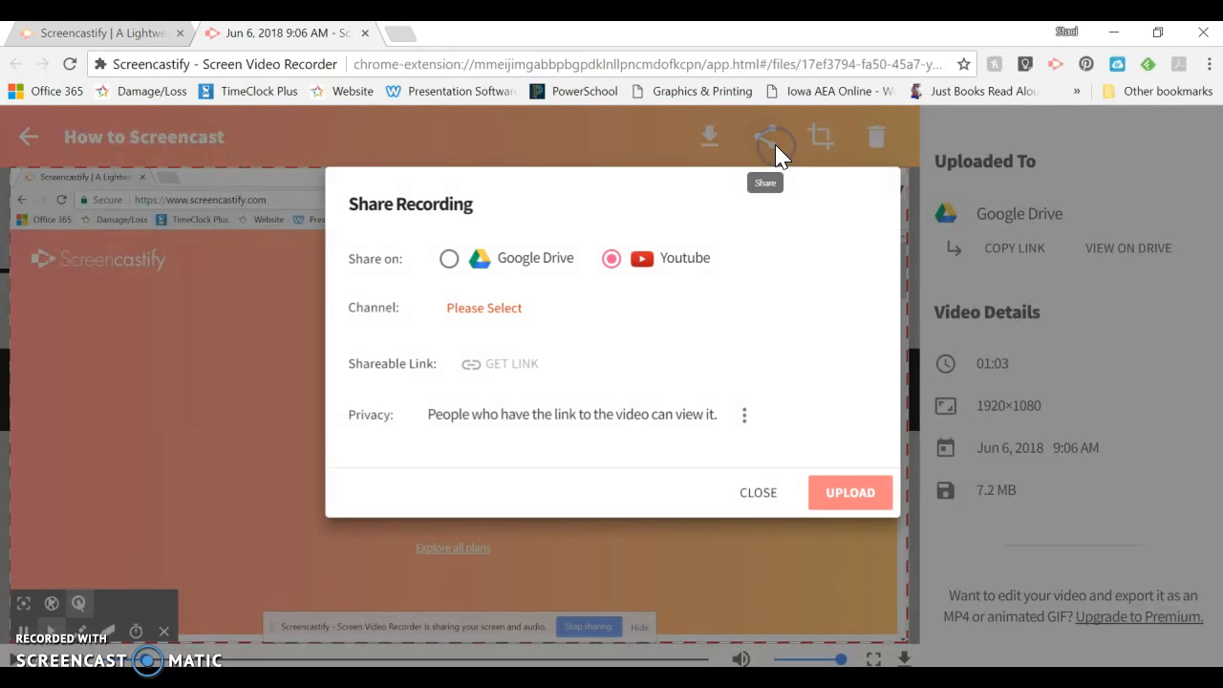
left_click(497, 308)
left_click(534, 325)
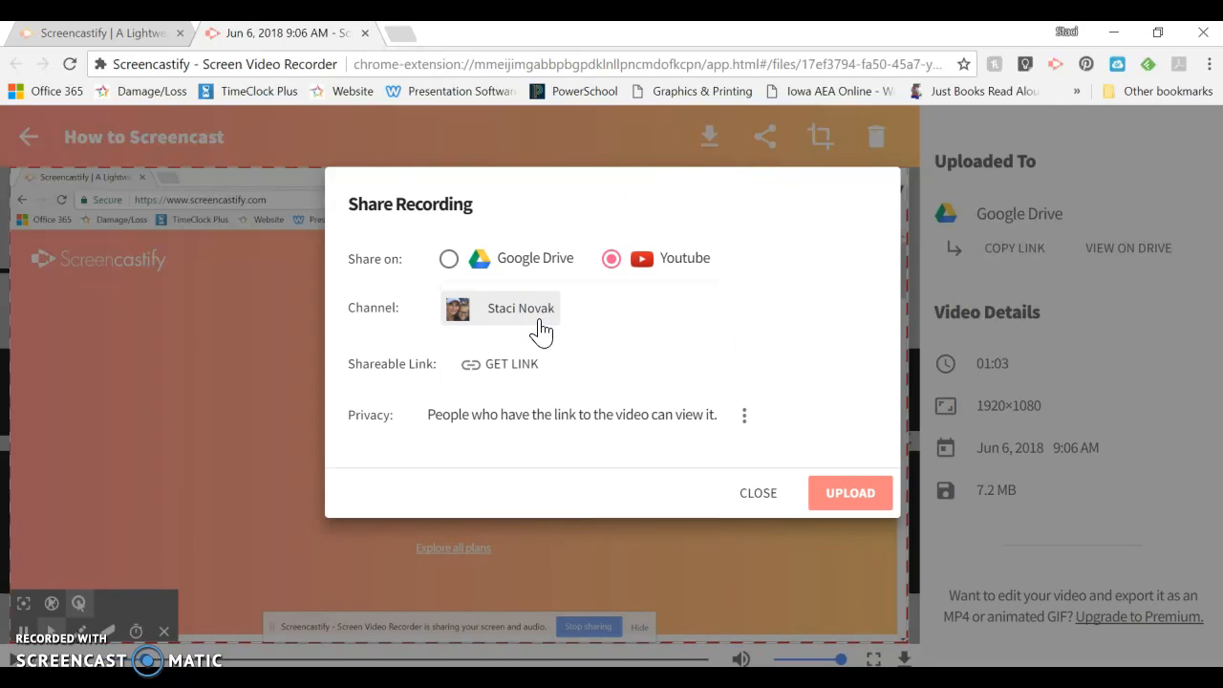
left_click(504, 367)
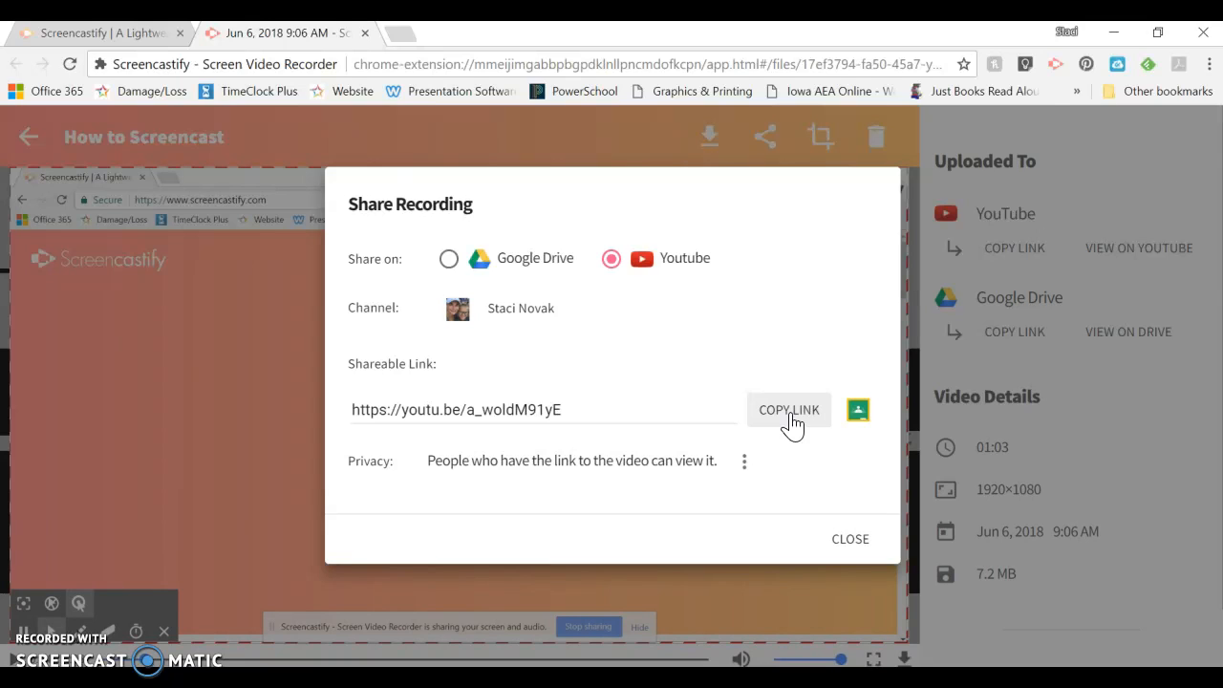
left_click(792, 426)
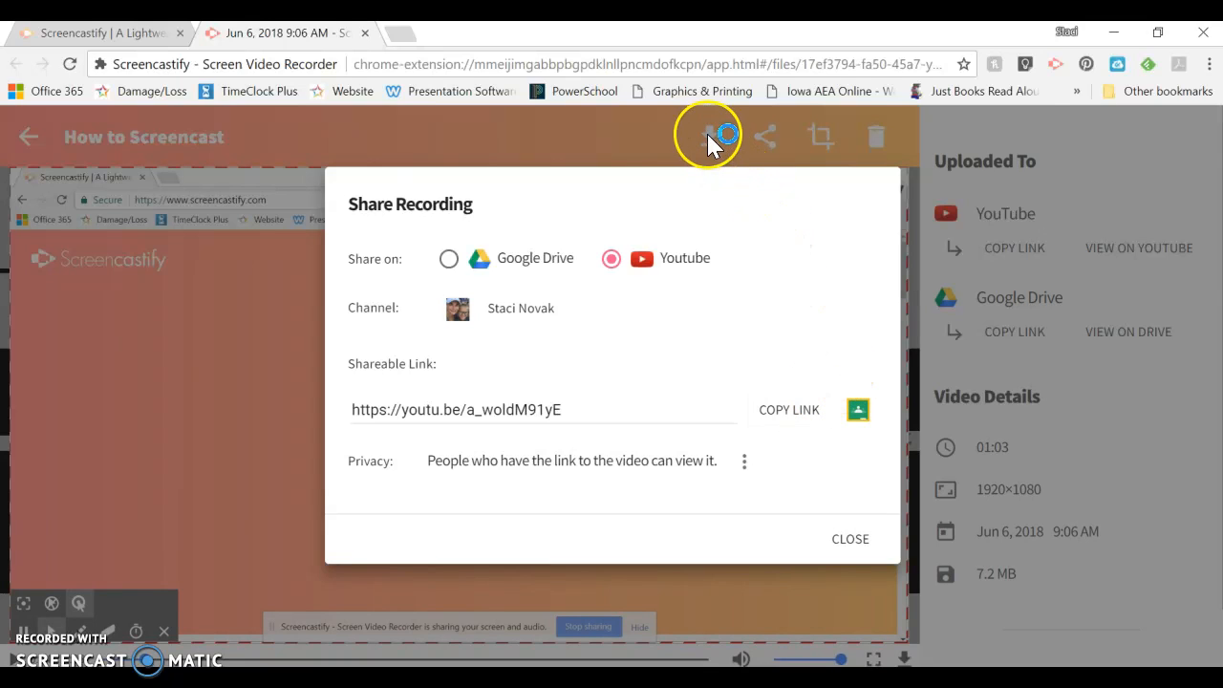